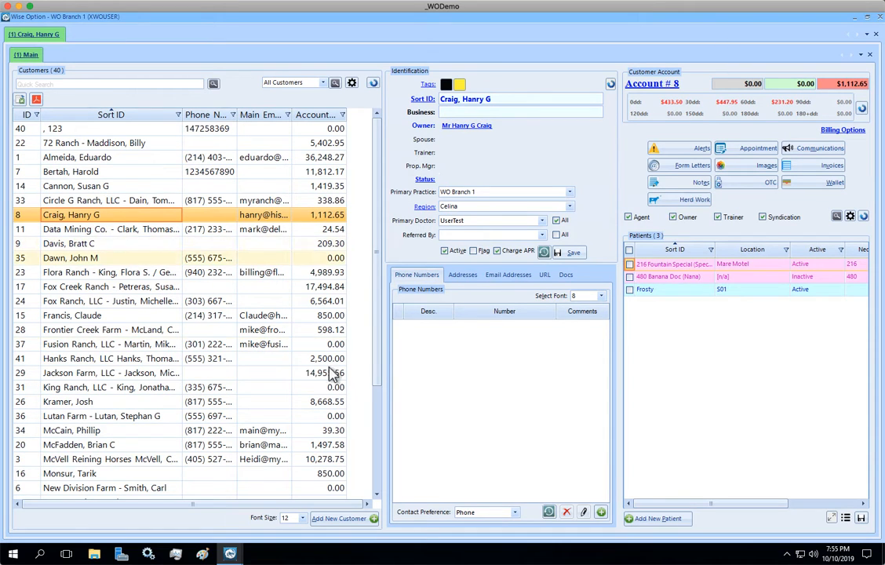
Look through the customer's Addresses, Email, URL and Documents sections, then return to Phone Numbers.
left_click(601, 512)
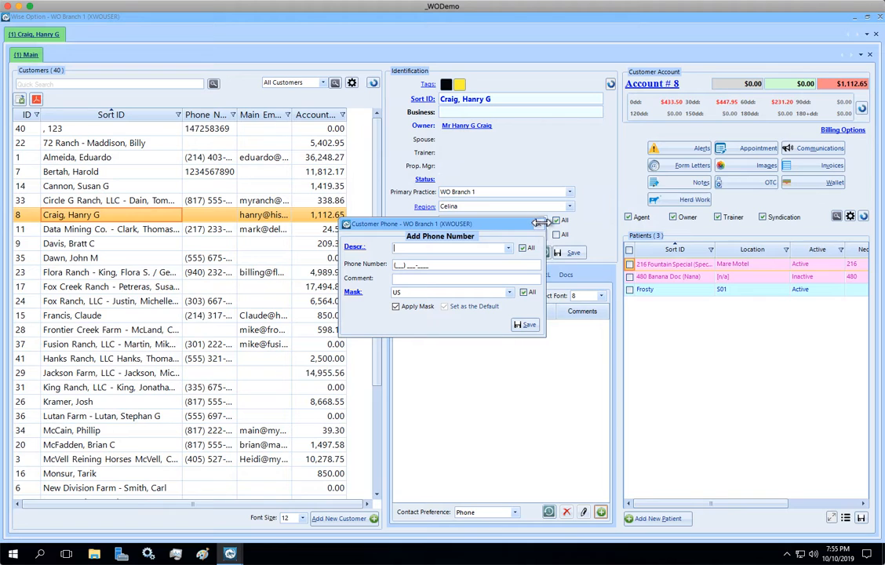
left_click(539, 225)
left_click(460, 276)
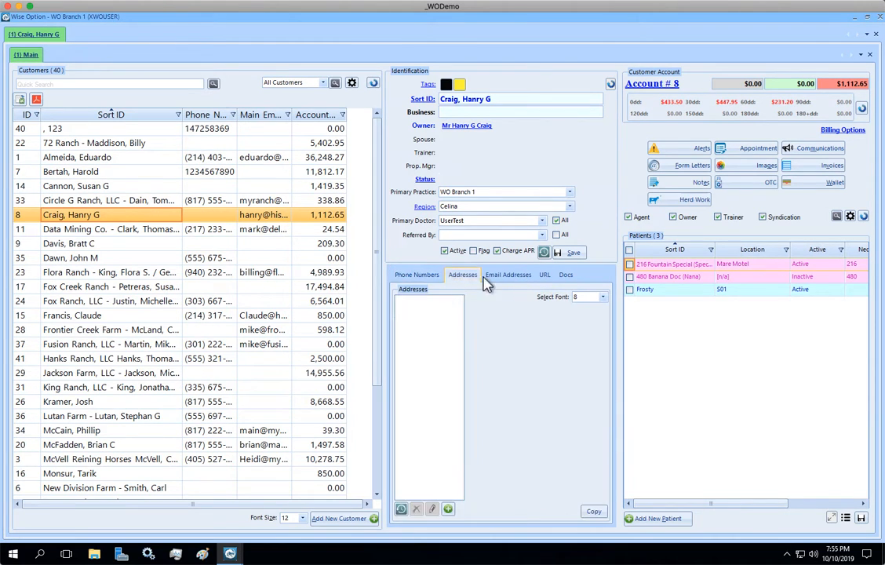
left_click(507, 275)
left_click(544, 276)
left_click(566, 275)
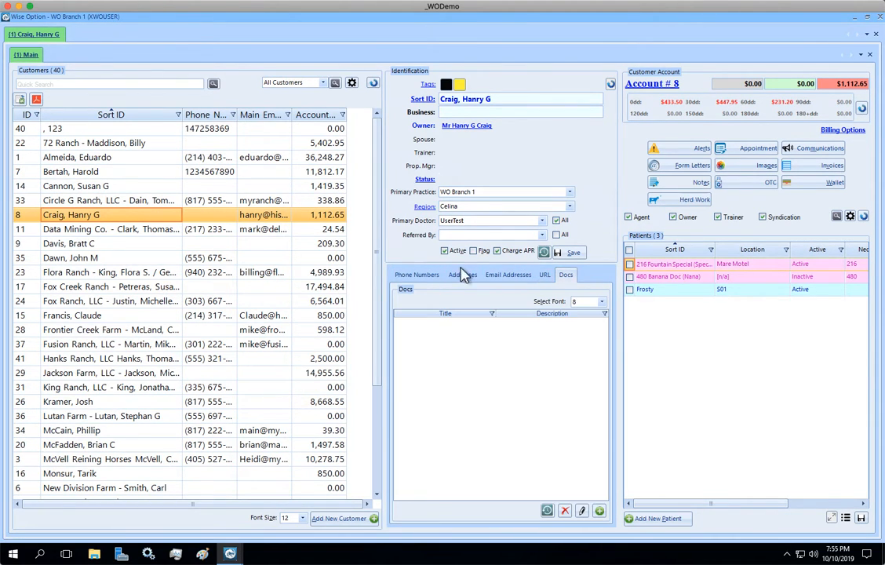
left_click(420, 277)
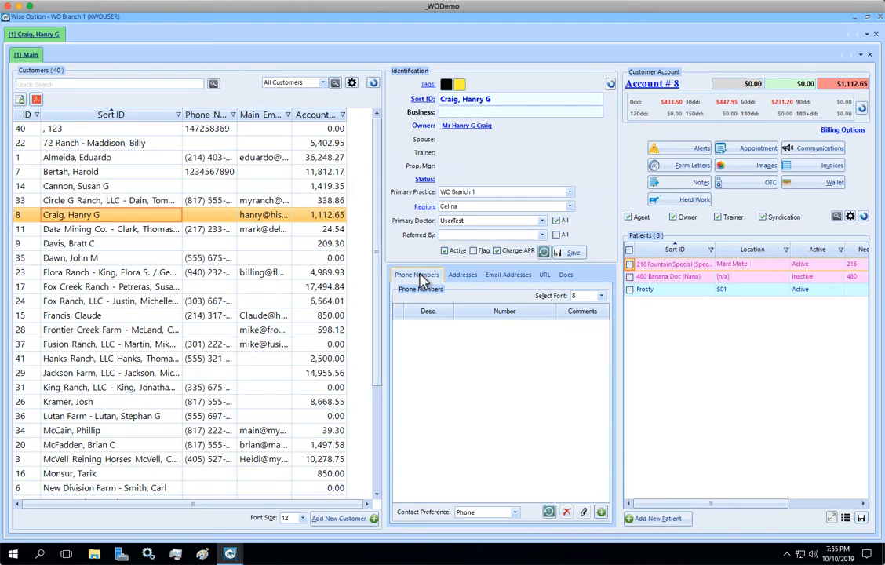
Start a new phone entry with description Main and type in the customer's main phone number.
left_click(601, 513)
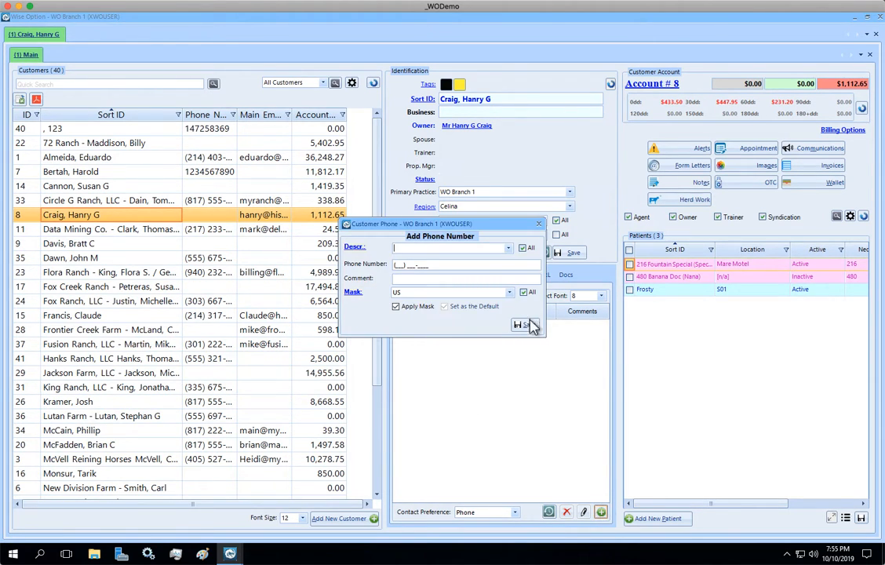
left_click(509, 249)
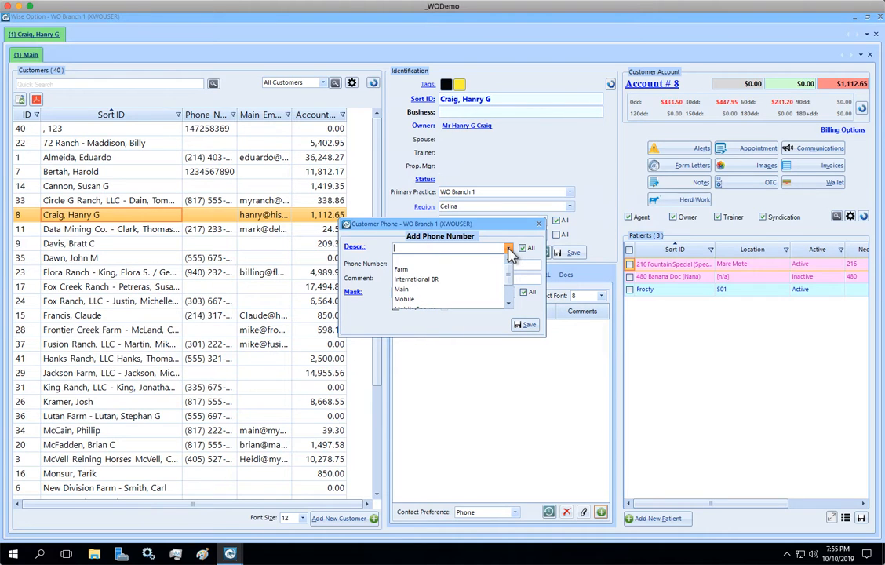
left_click(413, 288)
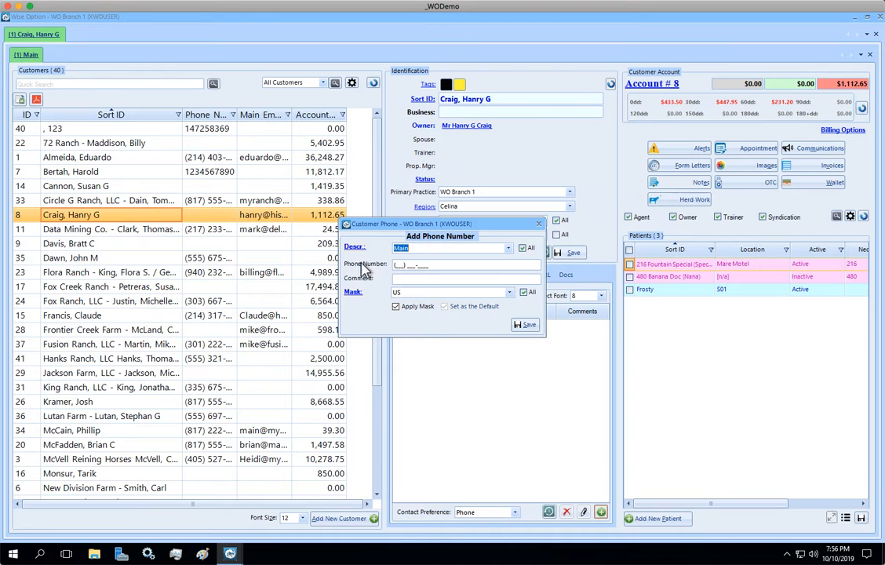
left_click(436, 266)
left_click(440, 266)
left_click(448, 248)
key("Tab")
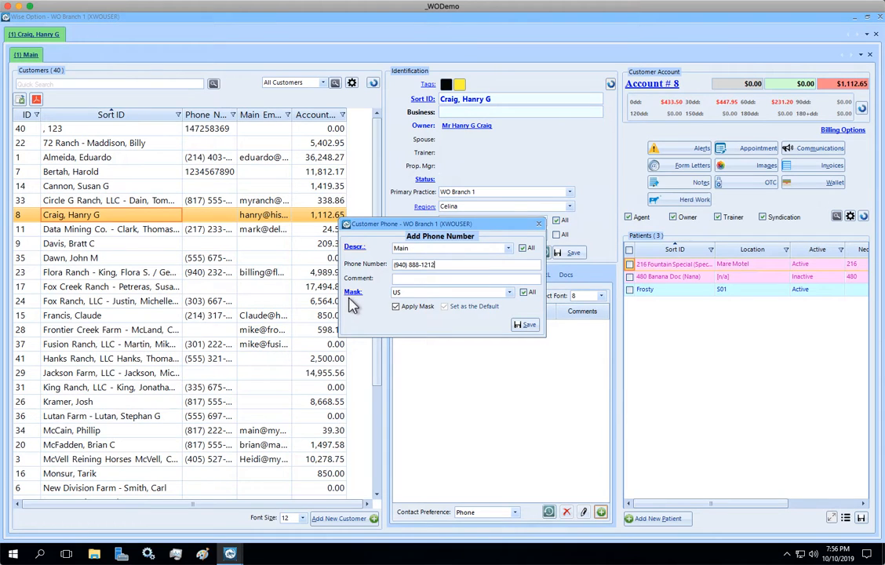
Keep the US mask on the number, then open the Phone Mask List and move it aside.
left_click(510, 293)
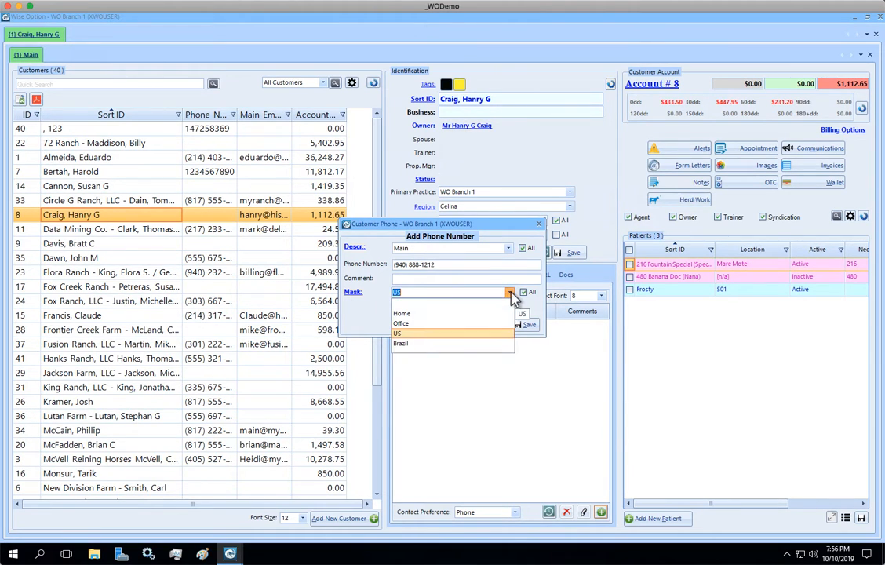
left_click(396, 333)
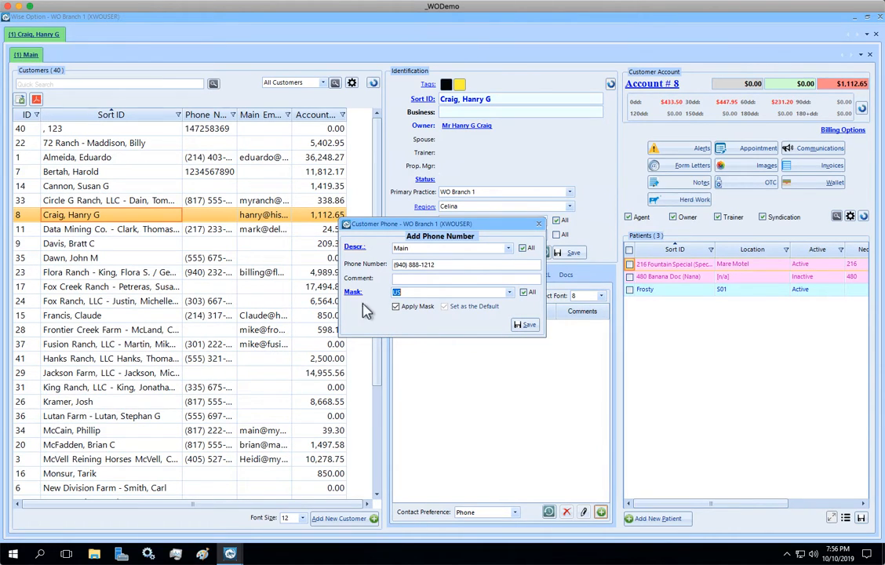
left_click(353, 300)
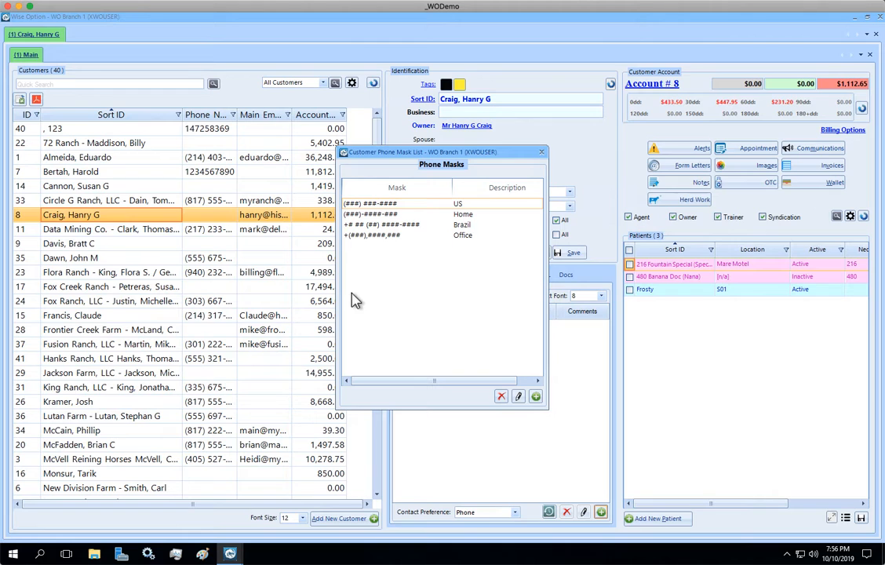
left_click(542, 151)
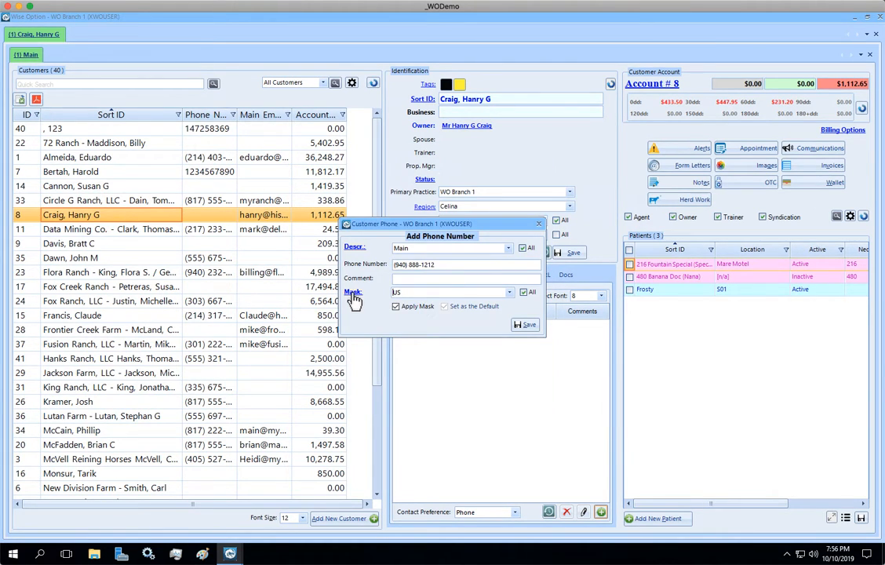
left_click(353, 300)
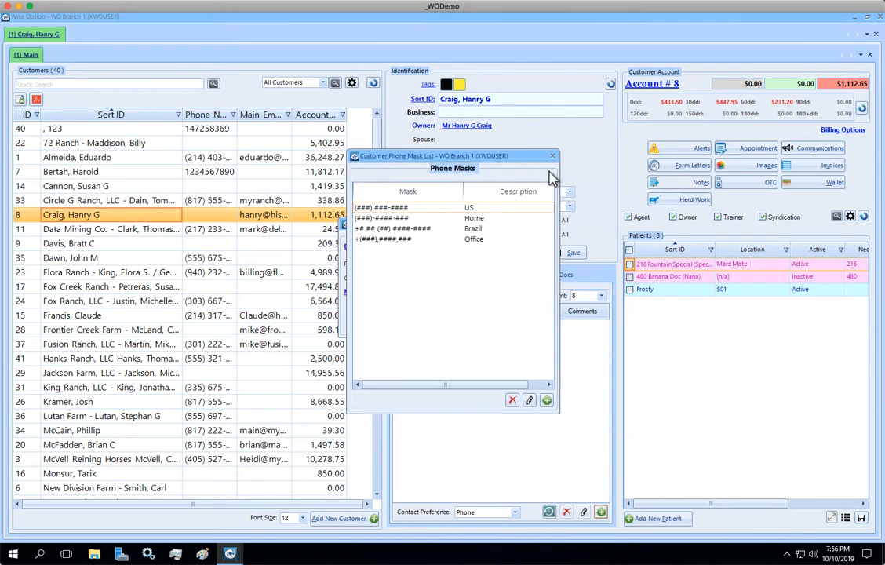
left_click_drag(466, 162, 663, 202)
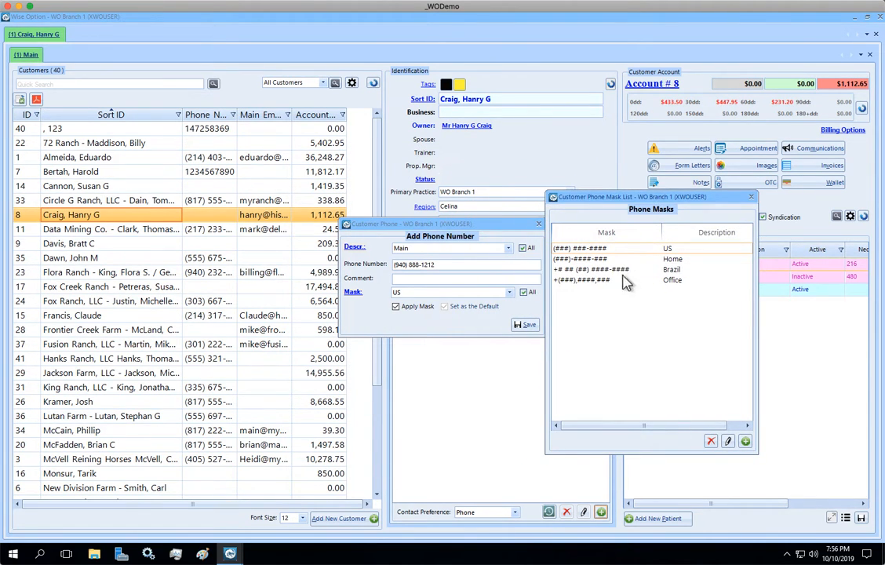
Add a phone mask described Sample with format (####) ##-###-#### and save it.
left_click(745, 442)
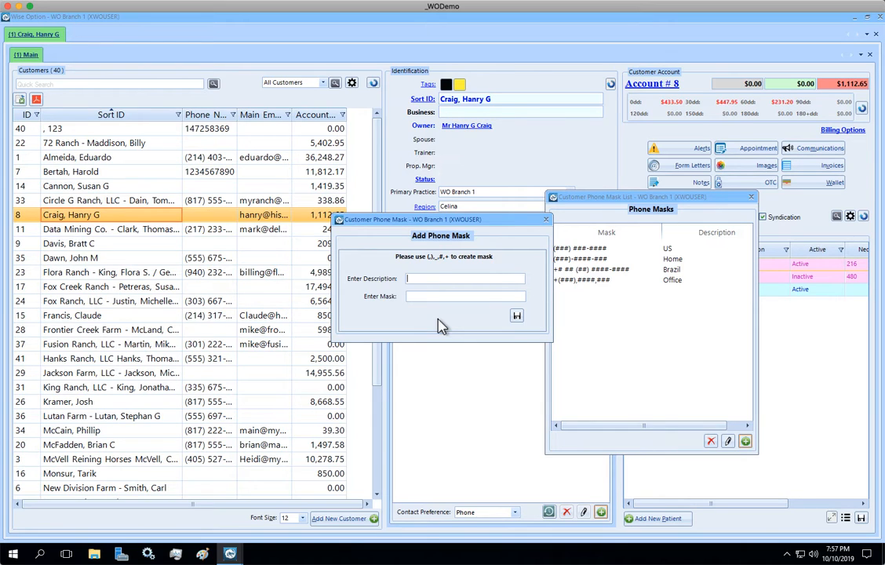
type("Samp")
type("(")
type("##")
type("-###")
type("-####")
left_click(514, 317)
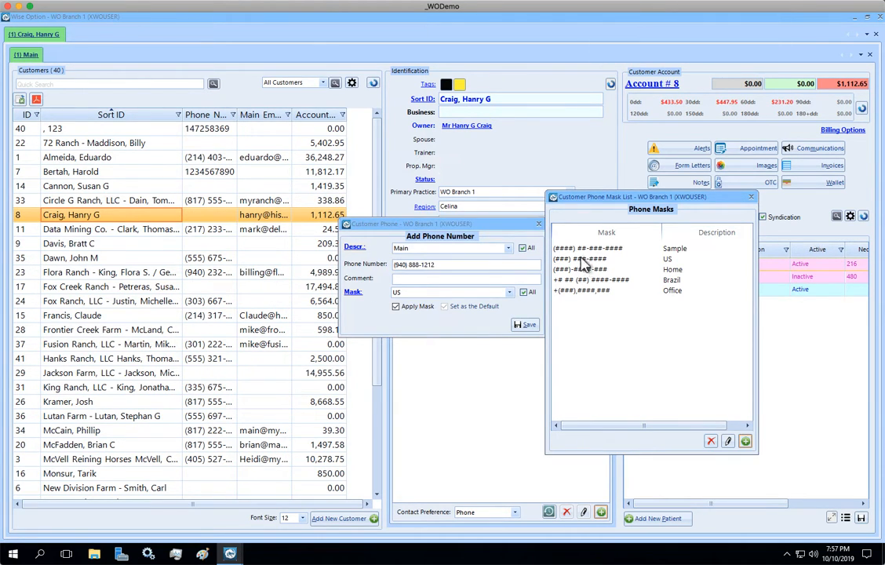
Close the mask list and apply the Sample mask to the phone number.
left_click(619, 249)
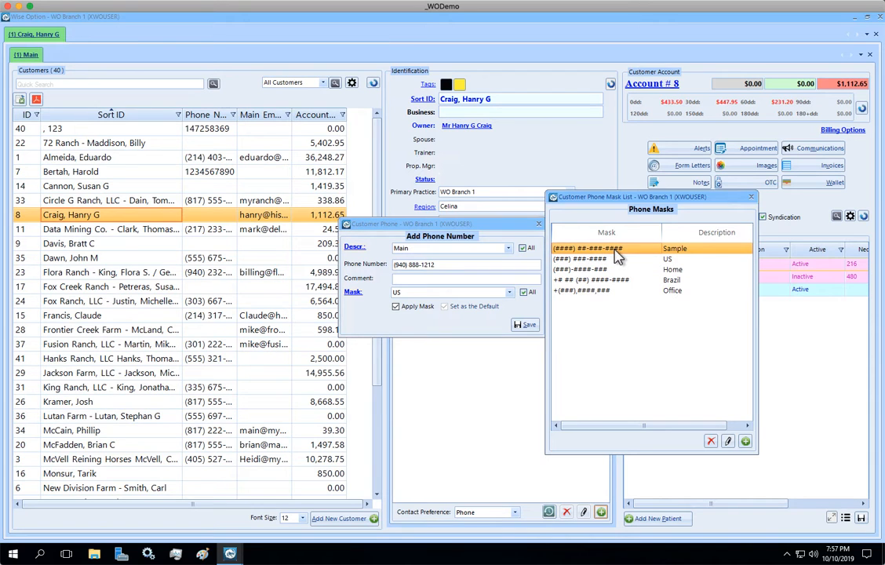
left_click(751, 197)
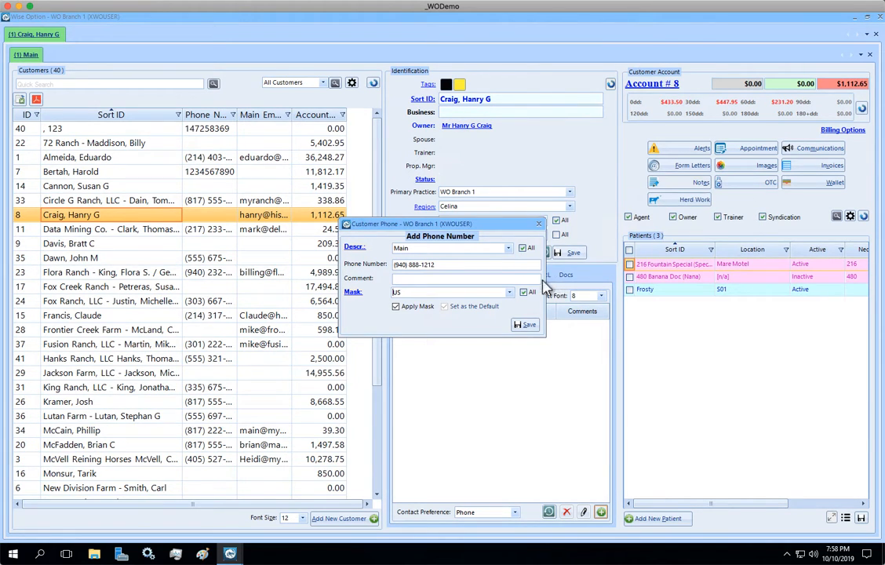
left_click(509, 293)
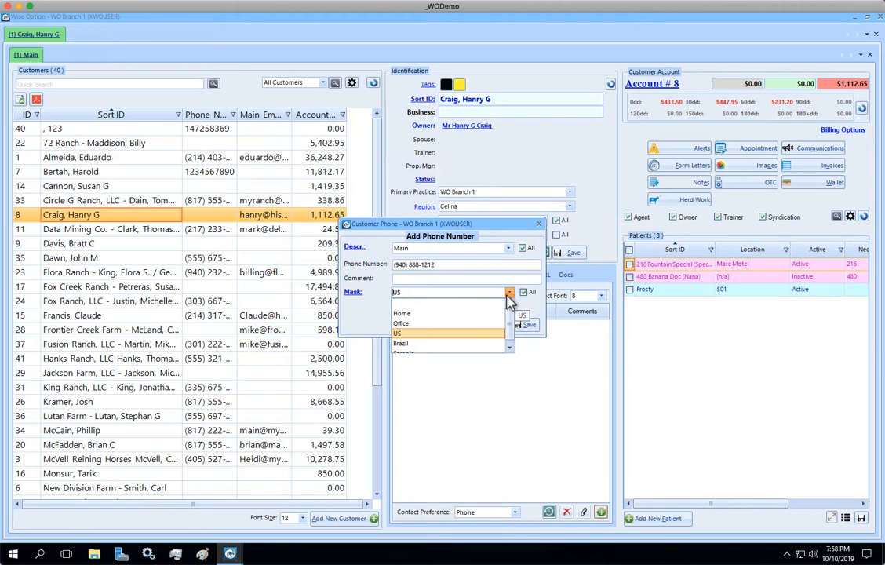
left_click(399, 347)
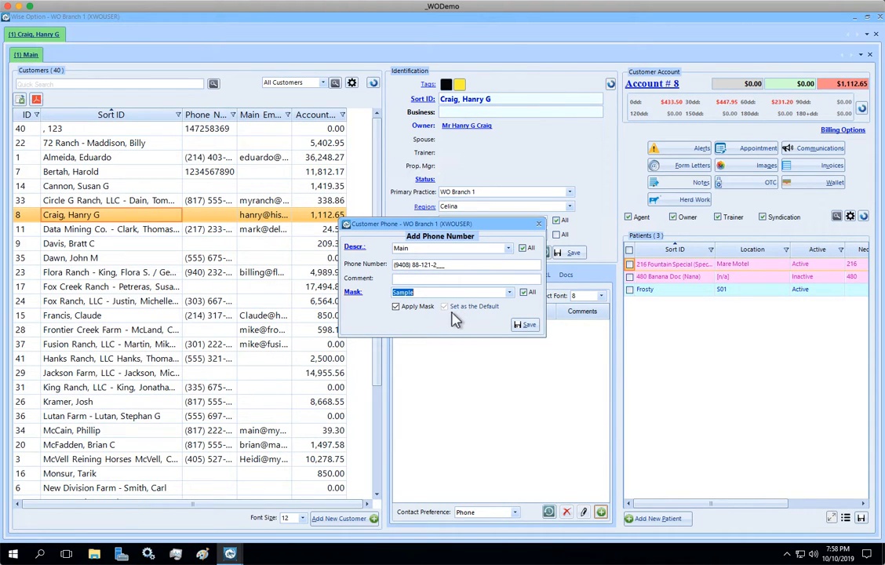
left_click(469, 265)
Try the US and Brazil masks on the number, finishing with US applied.
left_click(509, 291)
left_click(401, 328)
left_click(509, 292)
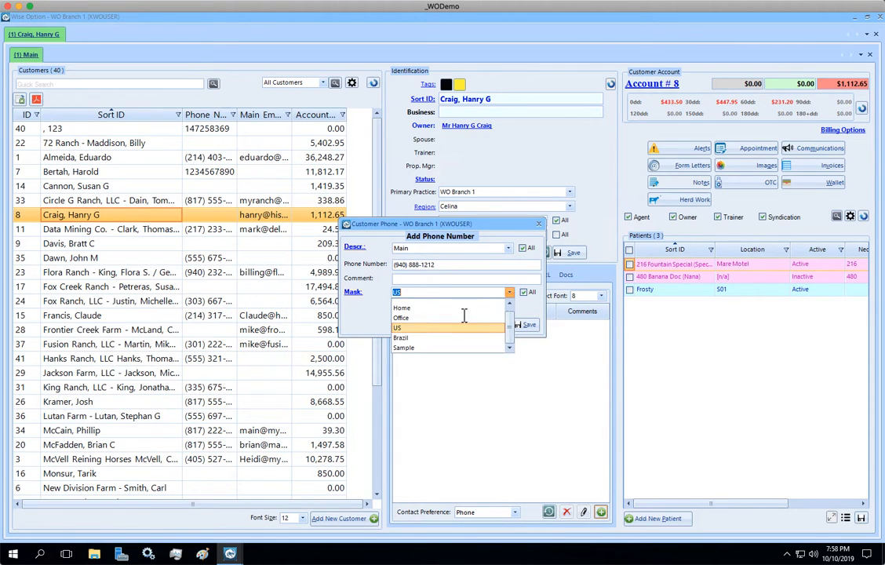
left_click(416, 345)
key("Down")
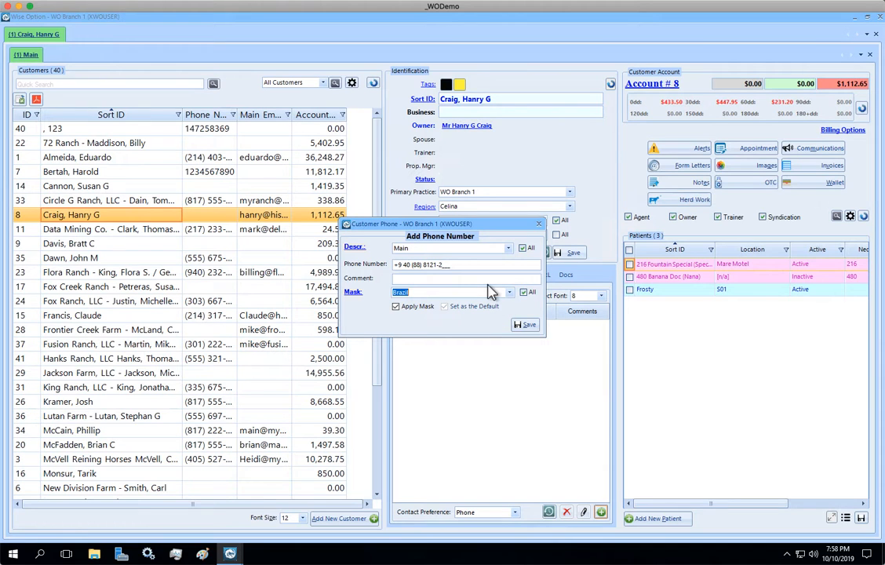
left_click(509, 292)
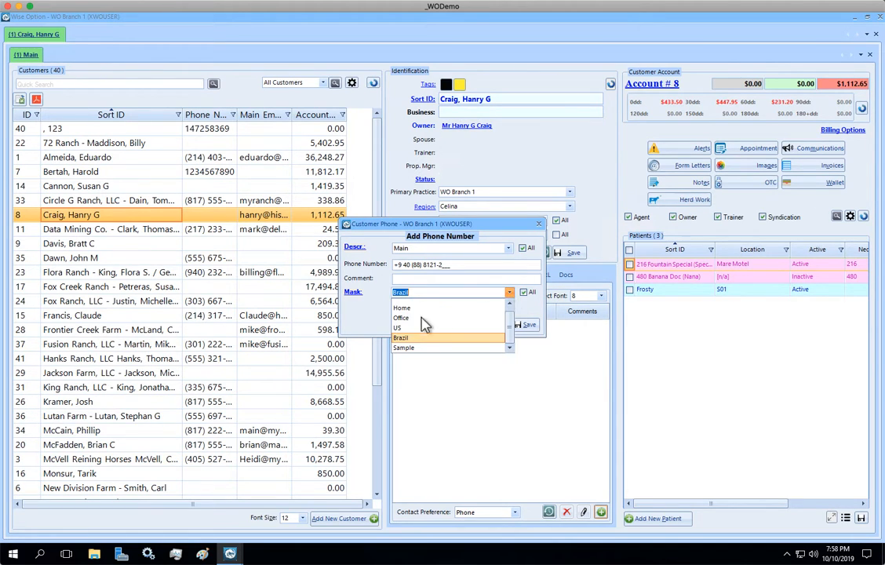
left_click(405, 328)
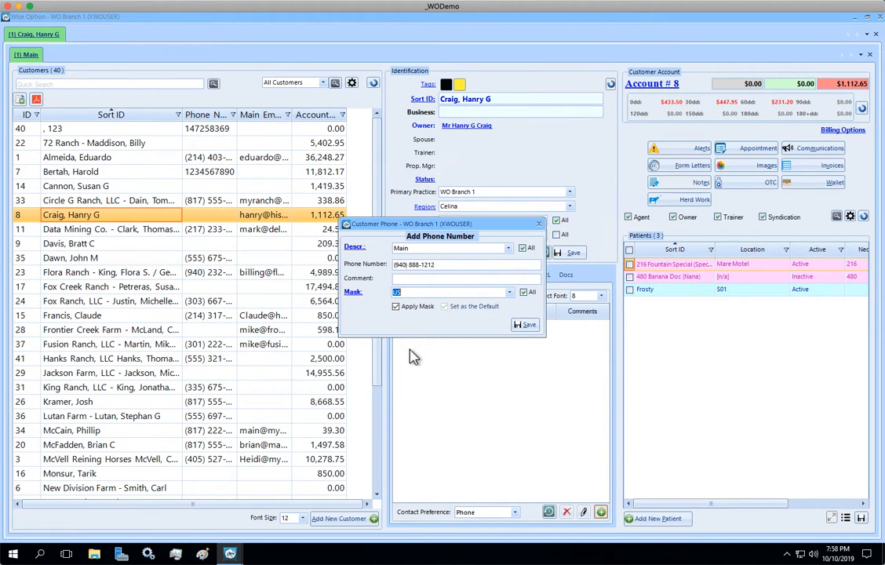
Delete the Sample mask from the mask list and save the Main phone number entry.
left_click(353, 295)
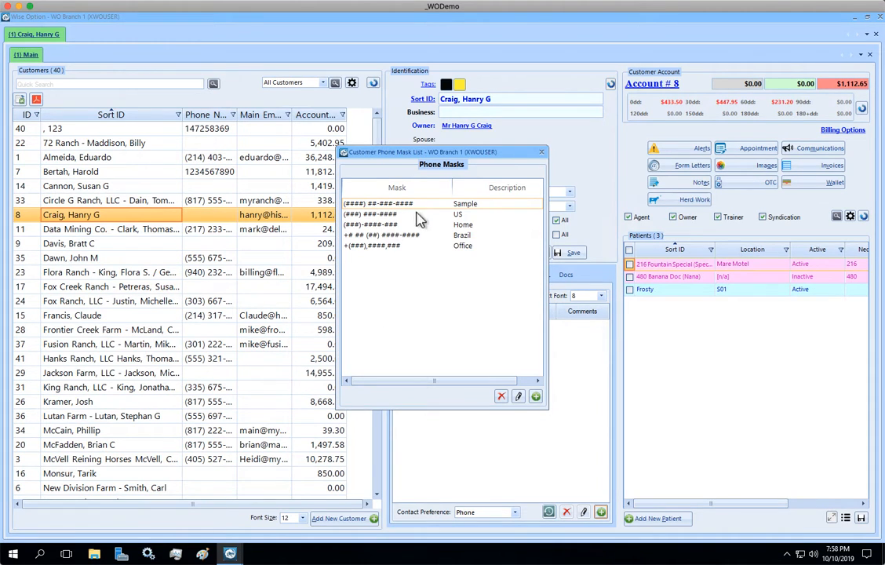
left_click(501, 396)
left_click(469, 309)
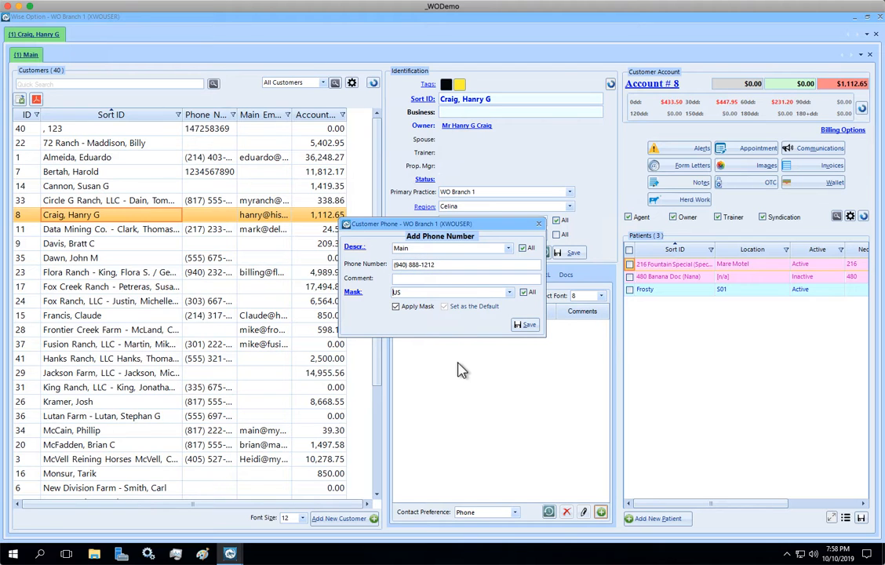
left_click(526, 326)
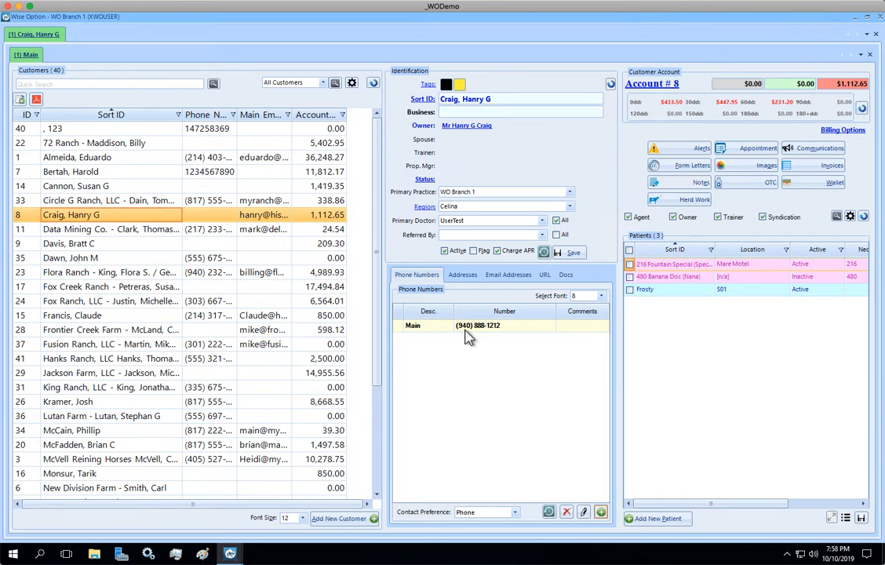